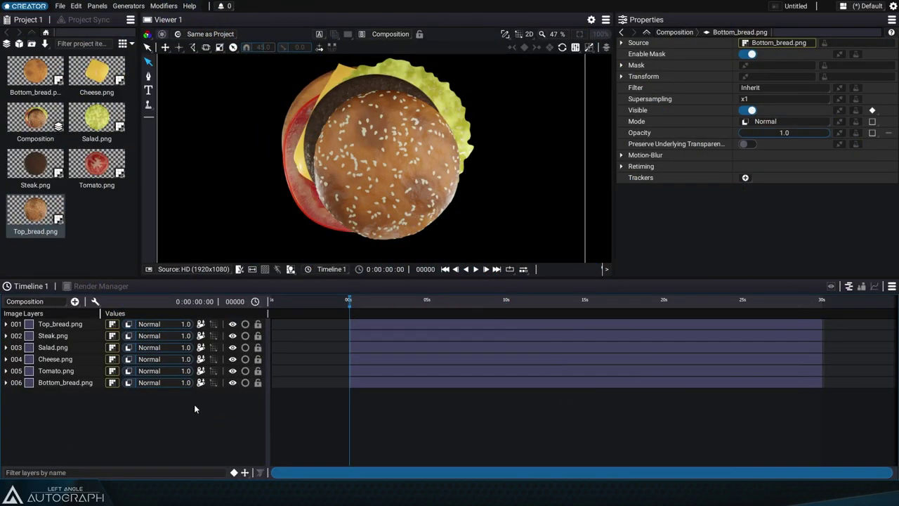
Try adjusting the Top_bread.png layer's opacity, and select the Steak.png through Bottom_bread.png layers.
left_click_drag(182, 325, 161, 323)
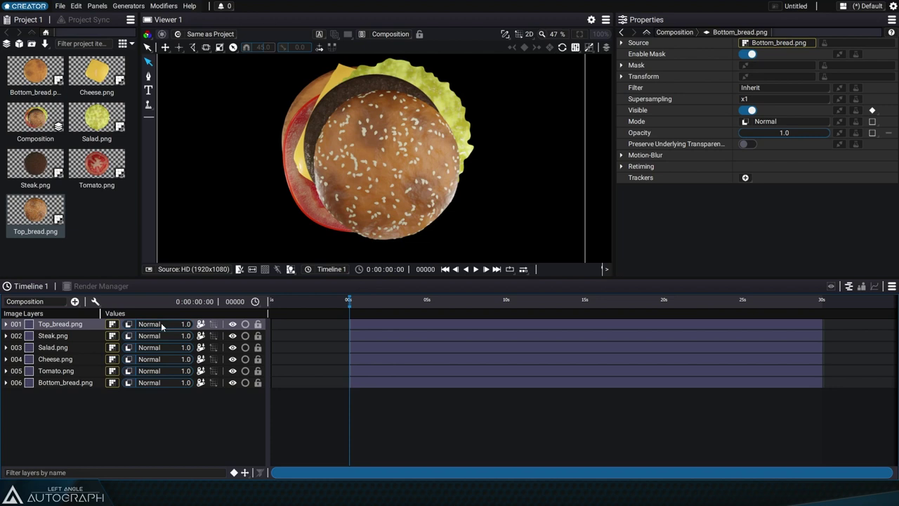
mouse_move(160, 324)
left_mouse_down()
mouse_move(127, 324)
mouse_move(161, 324)
left_mouse_up()
left_click(73, 336)
left_click(64, 385, "shift")
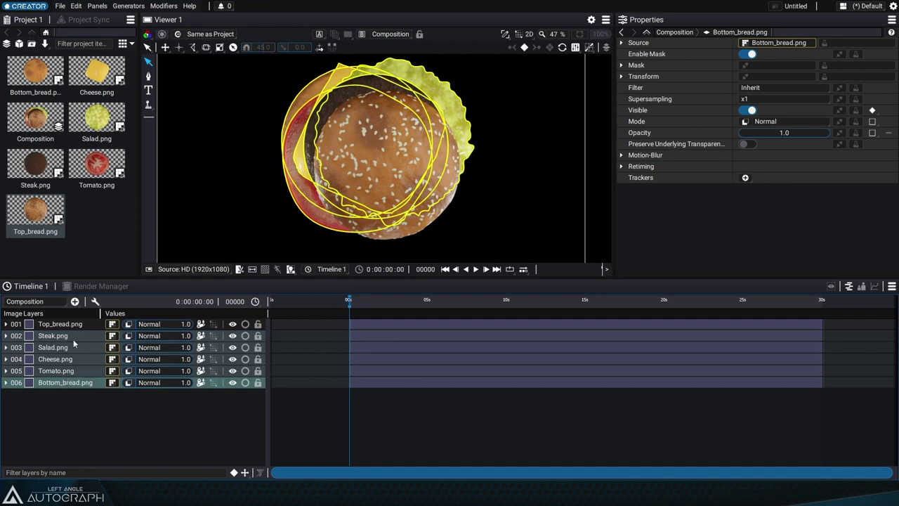
left_click(157, 403)
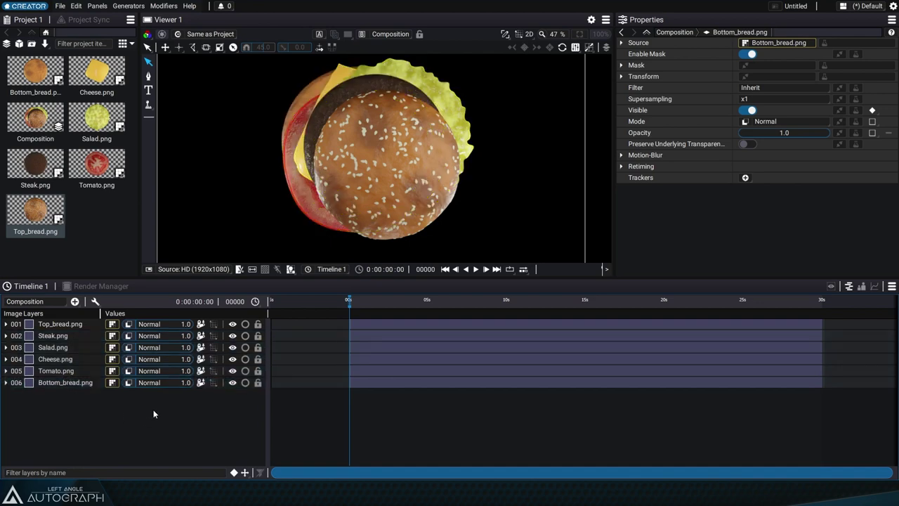
View the blending modes available for the Top_bread.png layer.
left_click(144, 324)
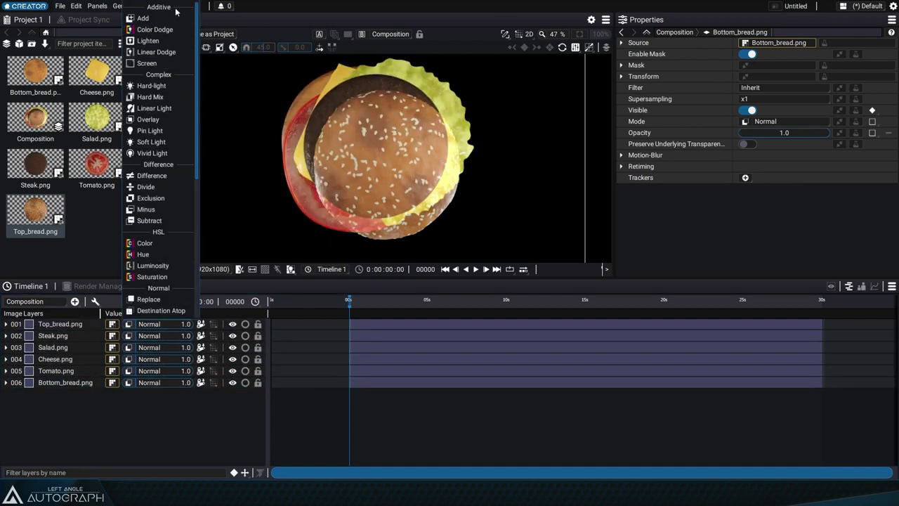
key("Escape")
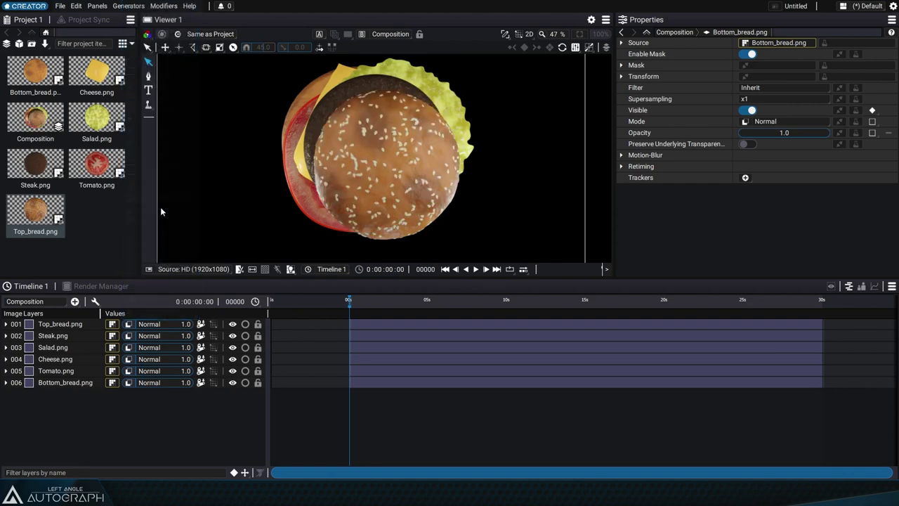
Solo the Top_bread.png layer and display its alpha channel in the viewer while trying its opacity.
left_click(246, 324)
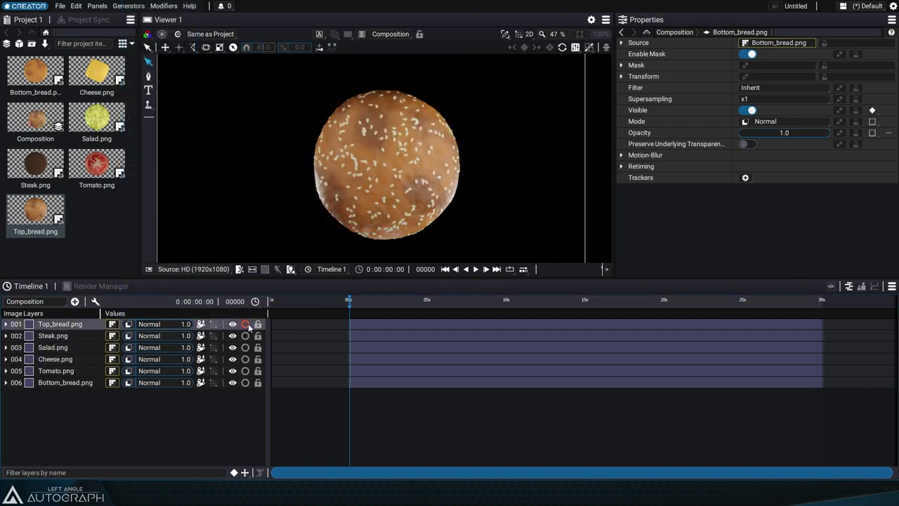
left_click(147, 34)
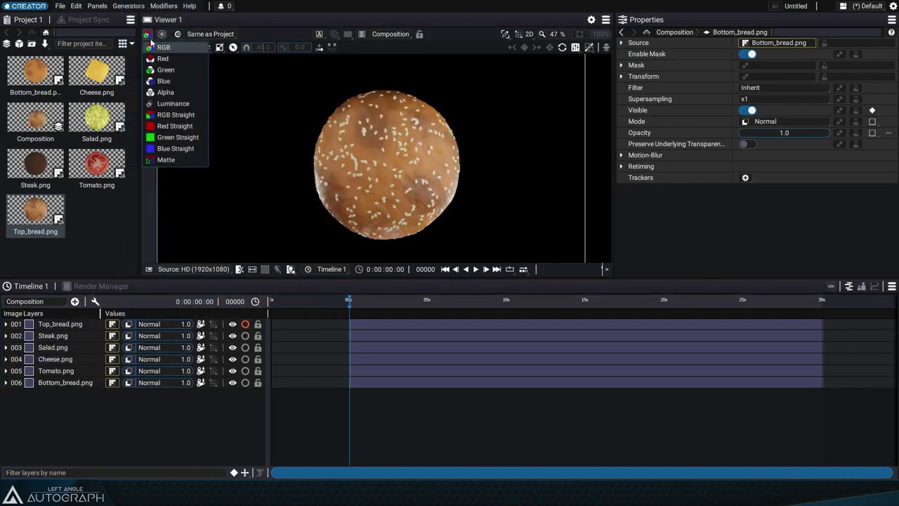
left_click(160, 94)
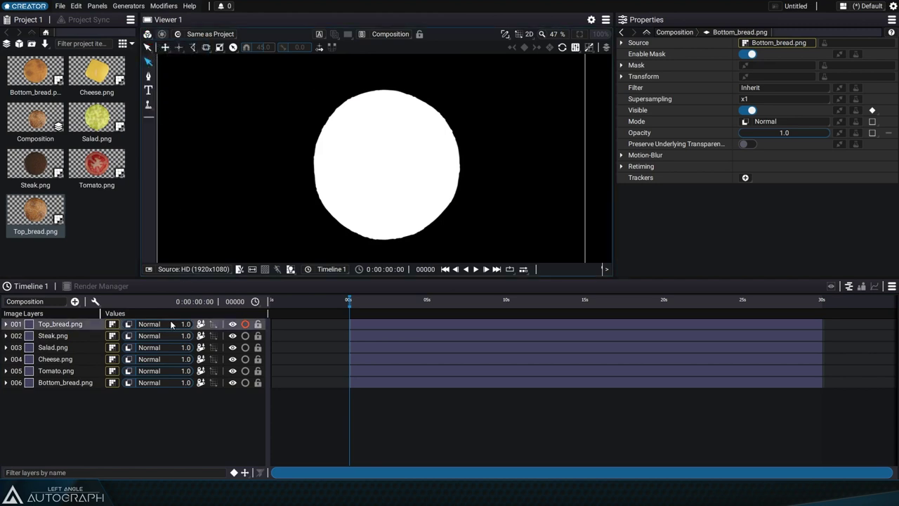
mouse_move(185, 325)
left_mouse_down()
mouse_move(143, 324)
mouse_move(185, 324)
left_mouse_up()
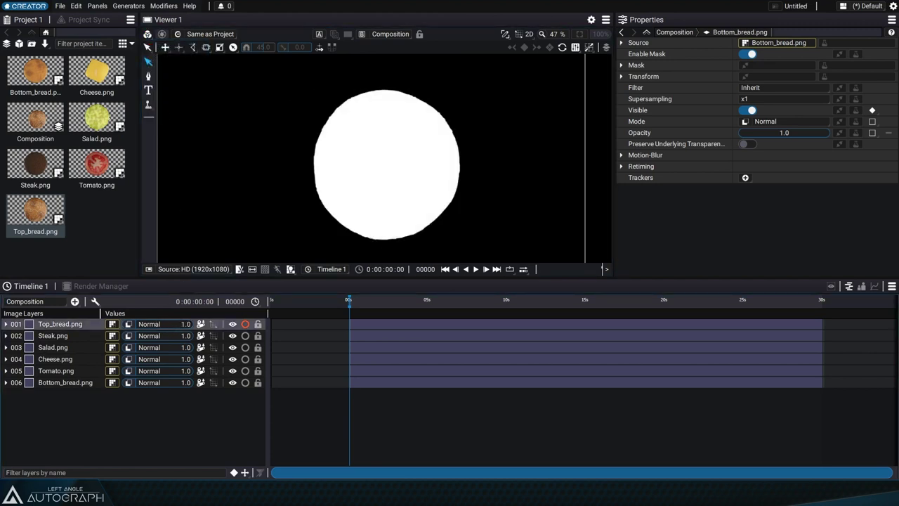
Return the viewer to the RGB channels and turn off the Top_bread.png layer's solo.
left_click(147, 34)
left_click(161, 48)
left_click(245, 324)
Expand the Top_bread.png layer's properties in a widened values area and try adjusting its opacity.
left_click(6, 324)
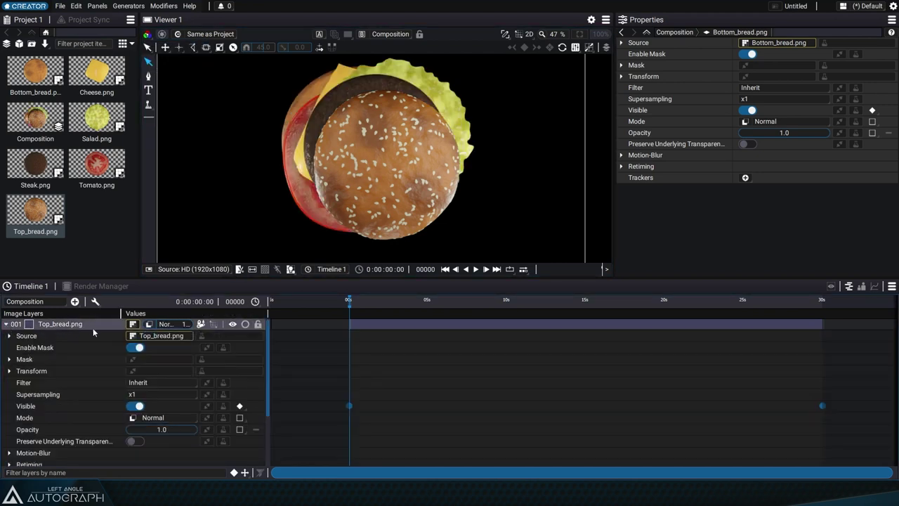
left_click_drag(268, 302, 325, 303)
mouse_move(241, 324)
left_mouse_down()
mouse_move(173, 324)
mouse_move(241, 324)
mouse_move(201, 323)
mouse_move(228, 324)
left_mouse_up()
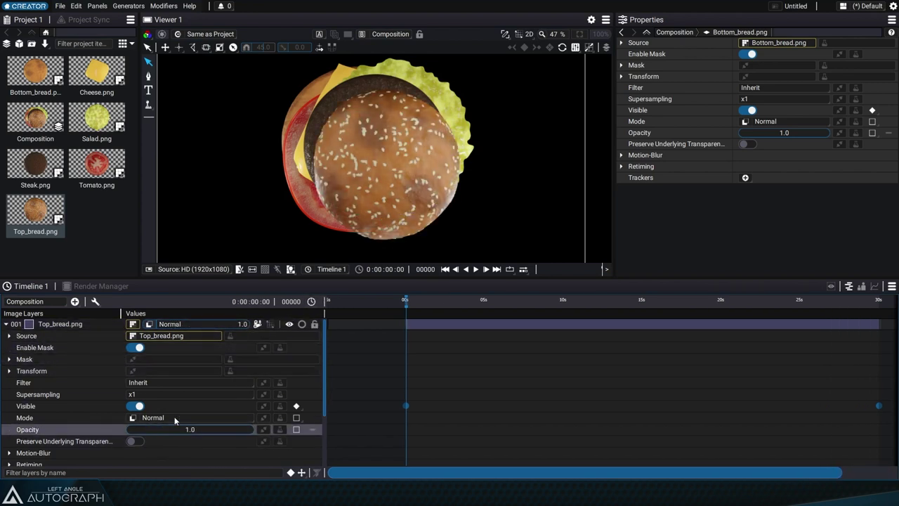
mouse_move(190, 430)
left_mouse_down()
mouse_move(147, 430)
mouse_move(196, 430)
left_mouse_up()
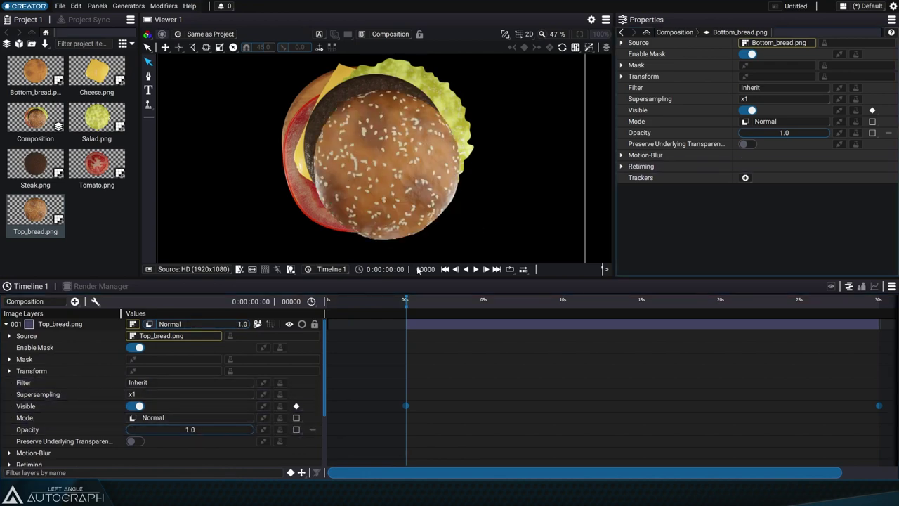
left_click(81, 327)
mouse_move(788, 134)
left_mouse_down()
mouse_move(752, 133)
mouse_move(801, 133)
left_mouse_up()
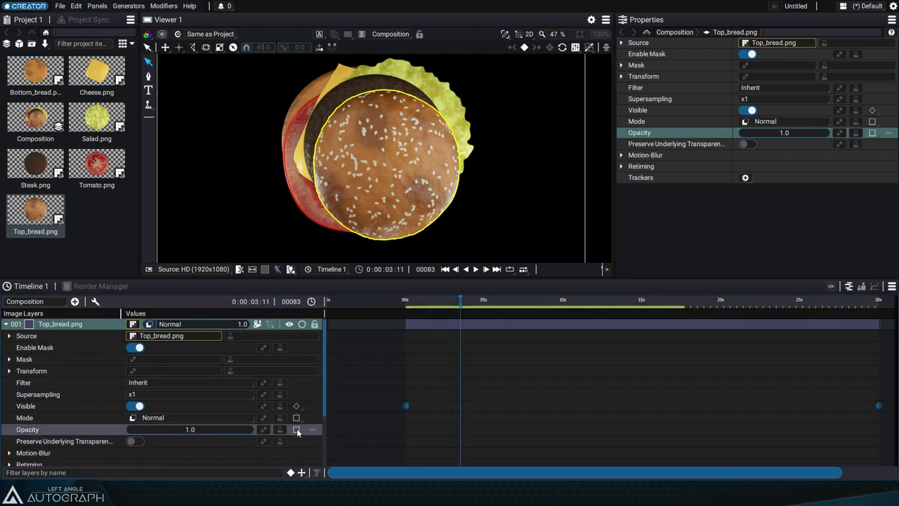
Keyframe the Top_bread.png layer's opacity at 1.0 on frame 83 and 0.0 on frame 11.
left_click(297, 430)
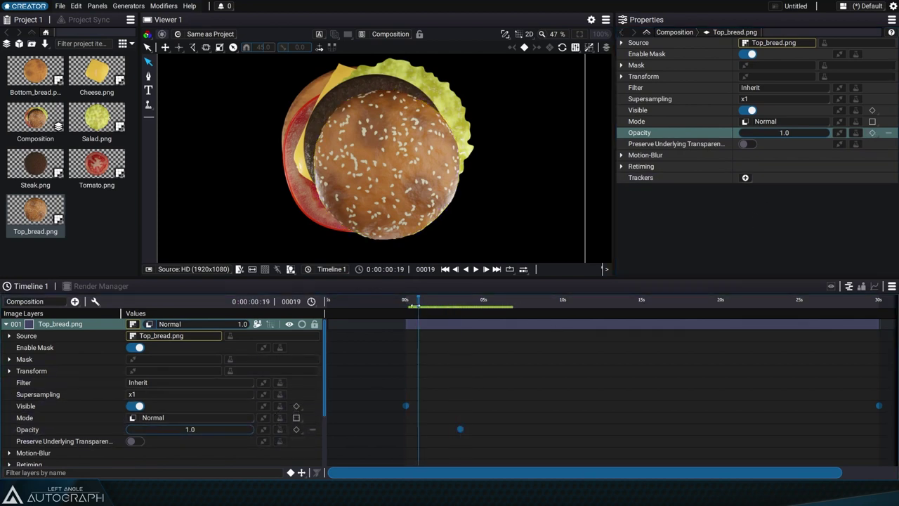
left_click_drag(198, 432, 123, 431)
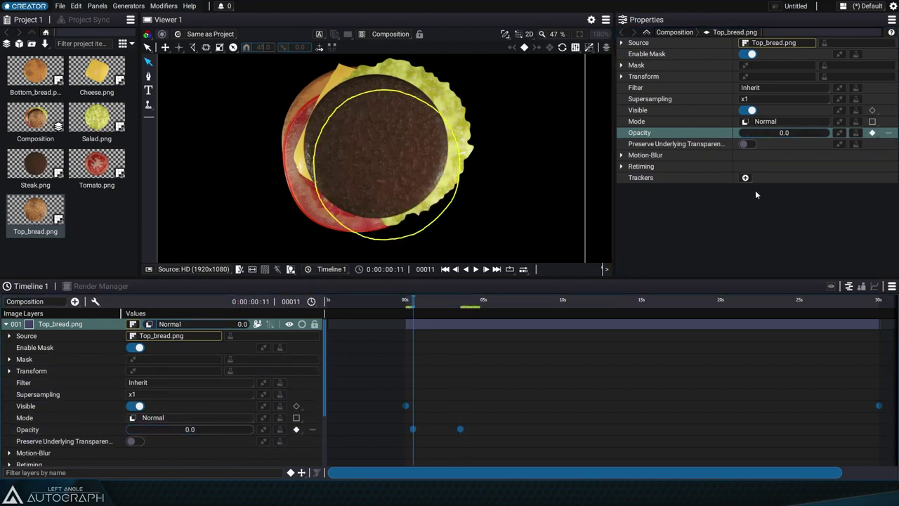
left_click(873, 133)
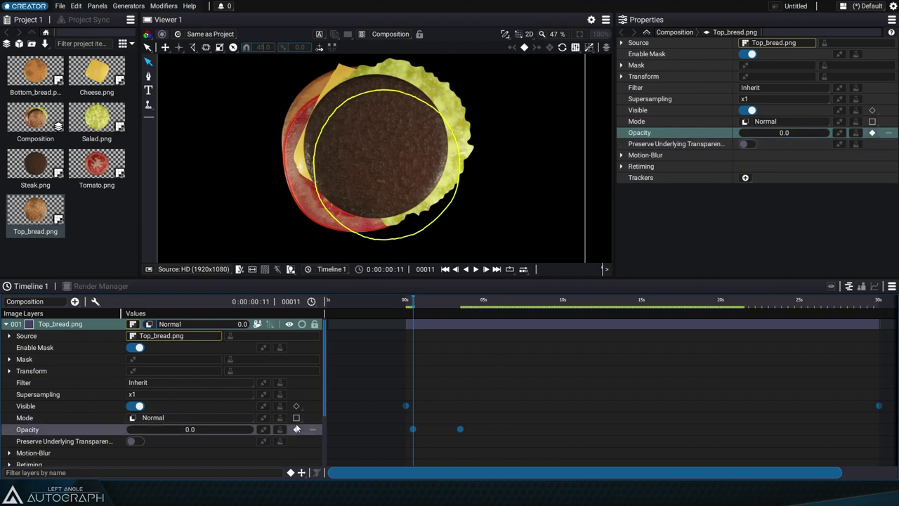
Drive the Top_bread.png layer's opacity with a Noise generator and scrub through the timeline.
left_click(263, 430)
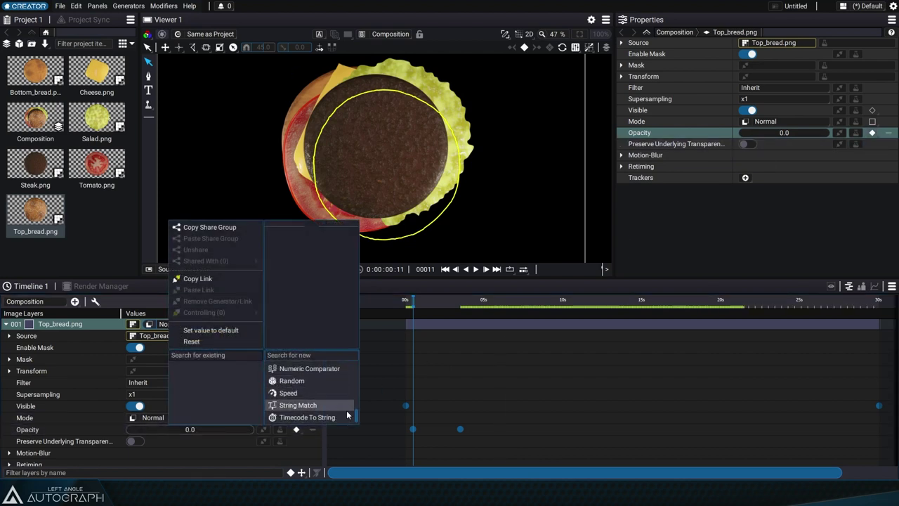
left_click_drag(358, 416, 358, 413)
scroll(358, 416, "up", 2)
left_click(324, 375)
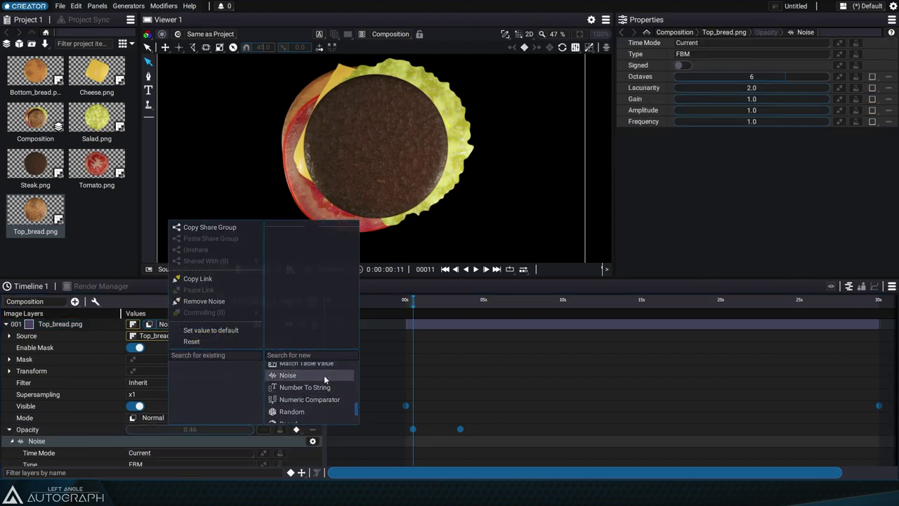
left_click_drag(436, 307, 601, 309)
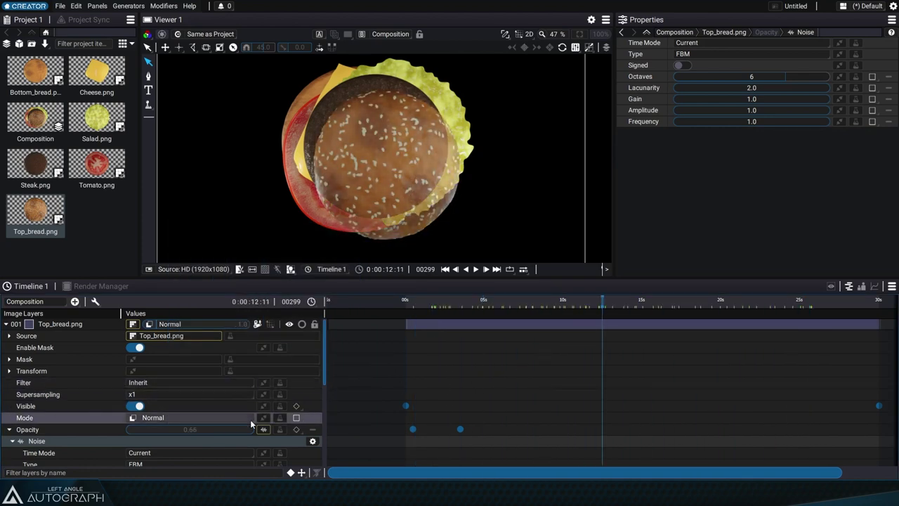
Clear the composition and add Top_bread.png as its only layer.
key("Delete")
left_click_drag(242, 324, 204, 324)
left_click(524, 303)
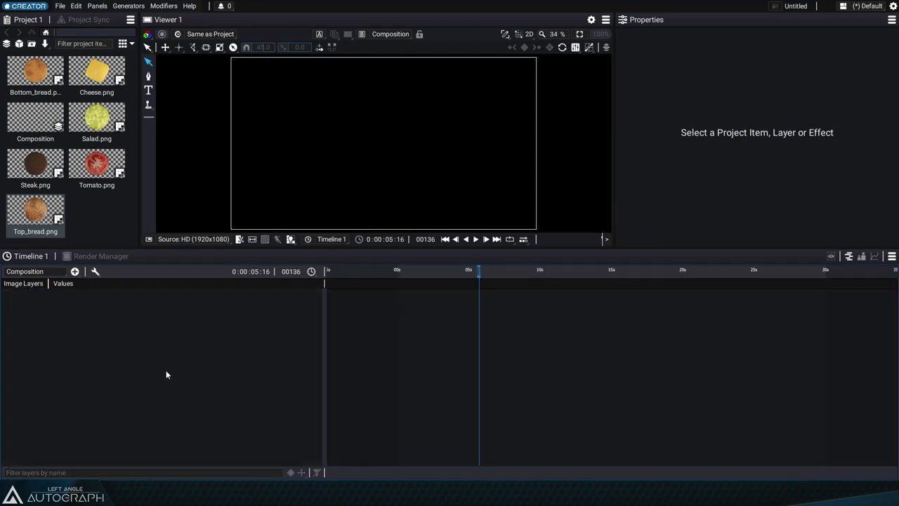
left_click_drag(21, 203, 64, 392)
key("r")
left_click(508, 380)
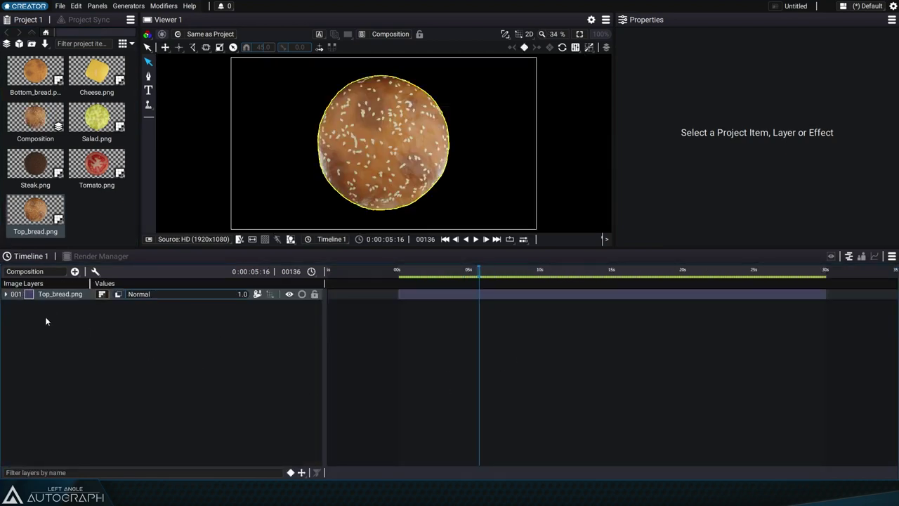
Expand the Top_bread.png layer's properties and Retiming settings, and examine its Visible keyframes.
left_click(7, 294)
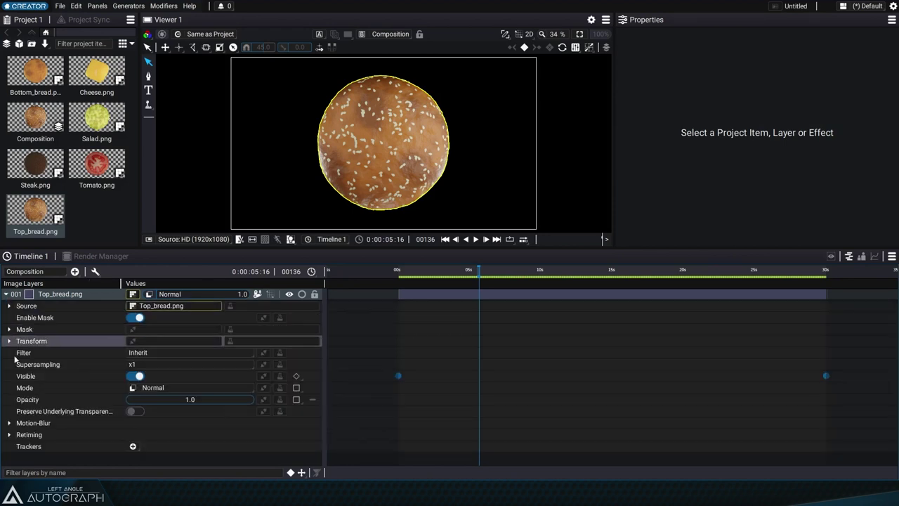
left_click(9, 435)
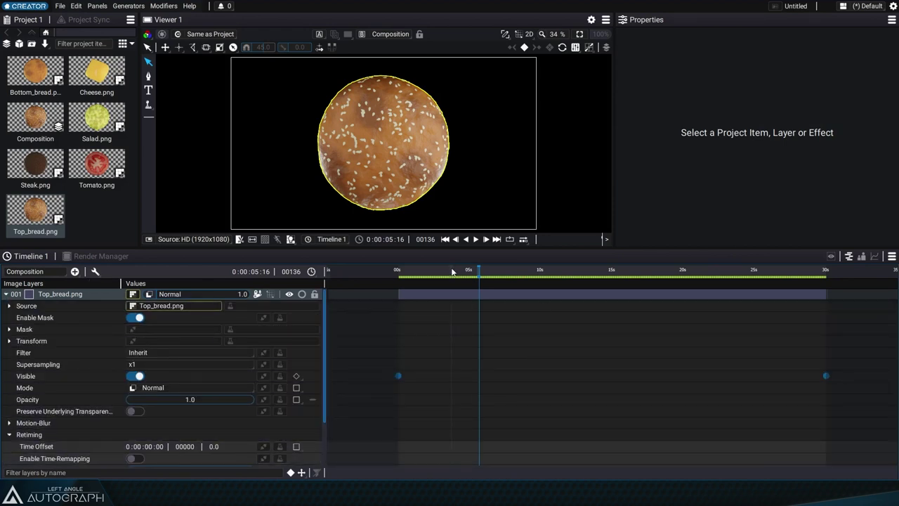
left_click(27, 379)
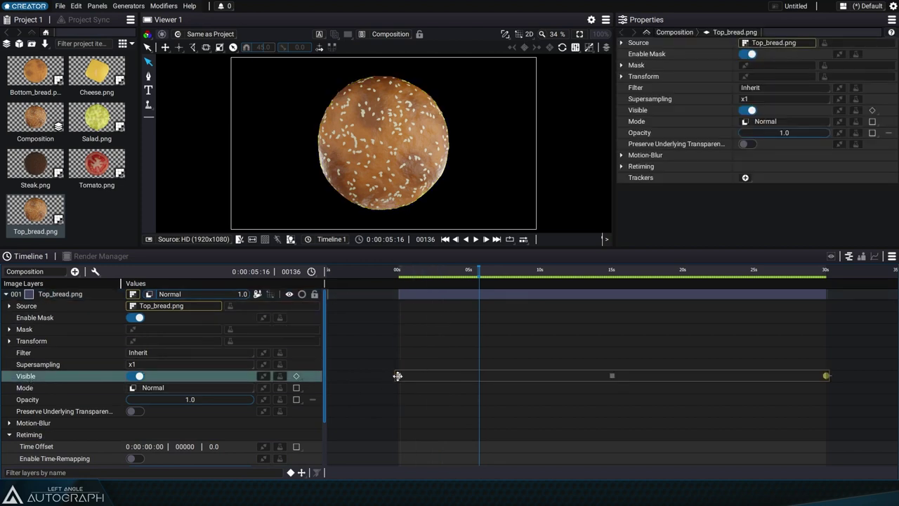
left_click(529, 397)
Turn off the Top_bread.png layer's visibility at frame 144.
left_click(450, 272)
left_click_drag(450, 271, 484, 272)
left_click(140, 377)
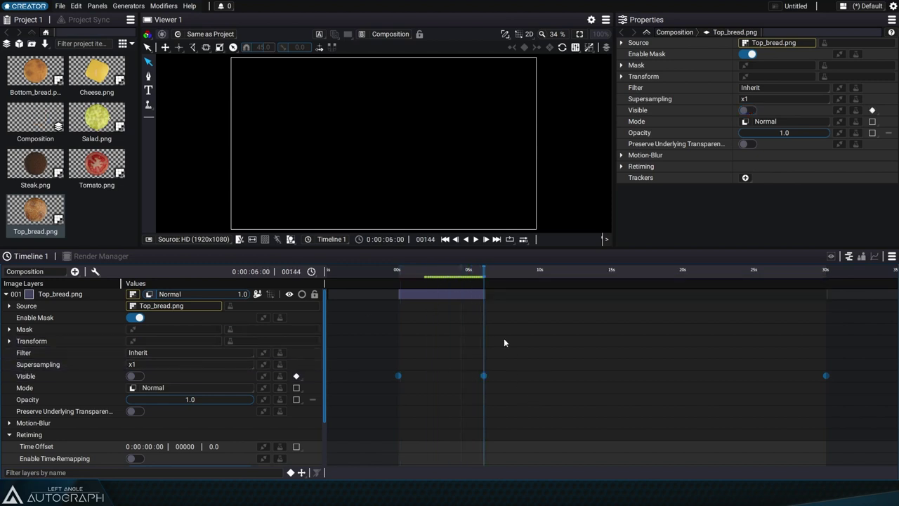
Keyframe the Top_bread.png layer visible at frame 248, hidden at about 17 seconds and visible again at frame 531.
left_click(546, 272)
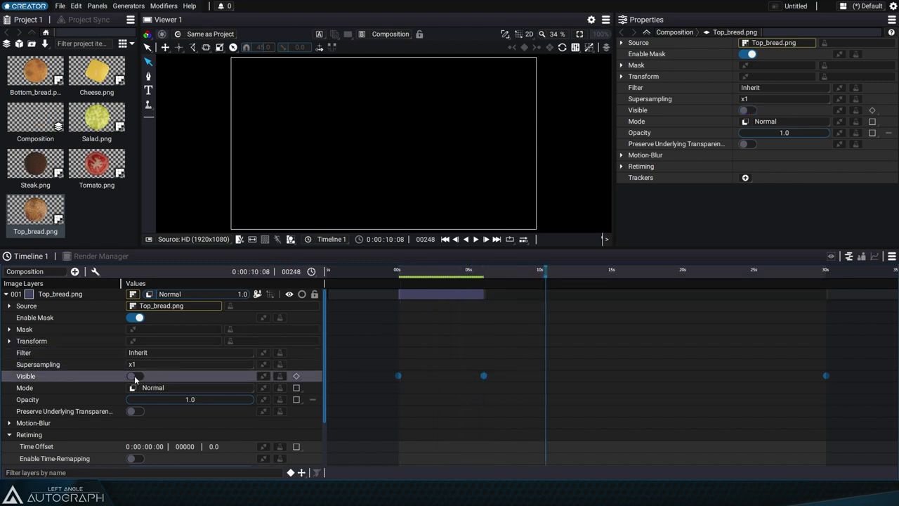
left_click(136, 377)
left_click_drag(597, 271, 639, 271)
left_click(136, 377)
left_click(693, 271)
left_click(714, 272)
left_click(136, 377)
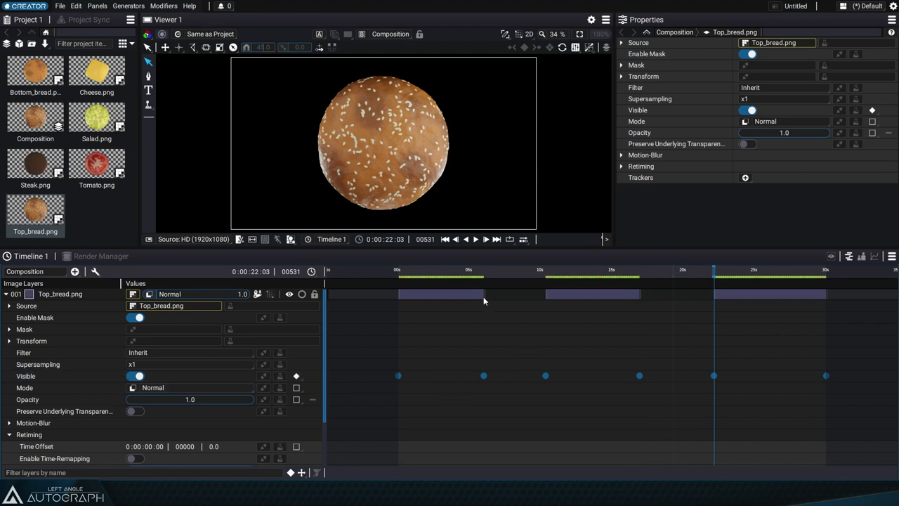
Retime the Top_bread.png layer's visible segments by moving their boundaries and Visible keyframes in the timeline.
mouse_move(484, 296)
left_mouse_down()
mouse_move(503, 298)
mouse_move(482, 298)
left_mouse_up()
left_click_drag(546, 385, 557, 384)
left_click_drag(715, 377, 706, 376)
mouse_move(439, 298)
left_mouse_down()
mouse_move(541, 299)
mouse_move(411, 304)
mouse_move(502, 305)
mouse_move(434, 309)
left_mouse_up()
left_click(100, 447)
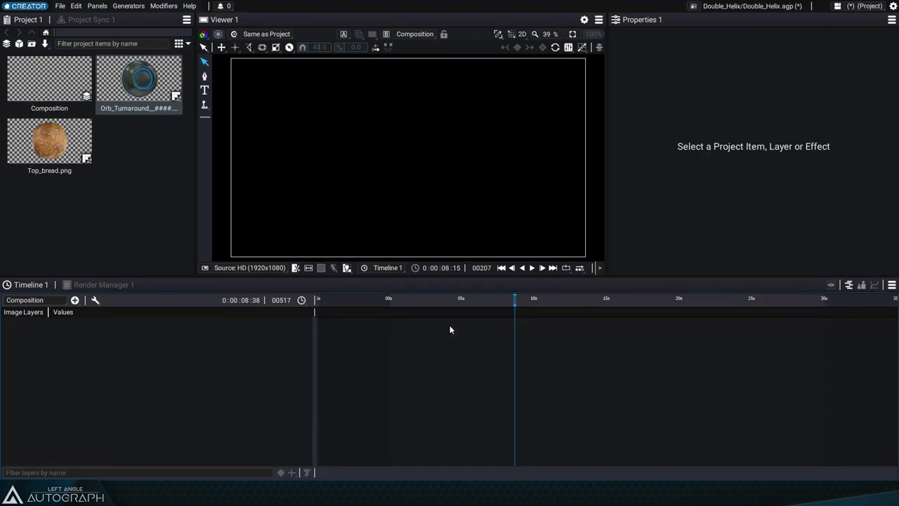
Add the Orb_Turnaround image sequence to the composition as a layer and expand its properties.
left_click(52, 80)
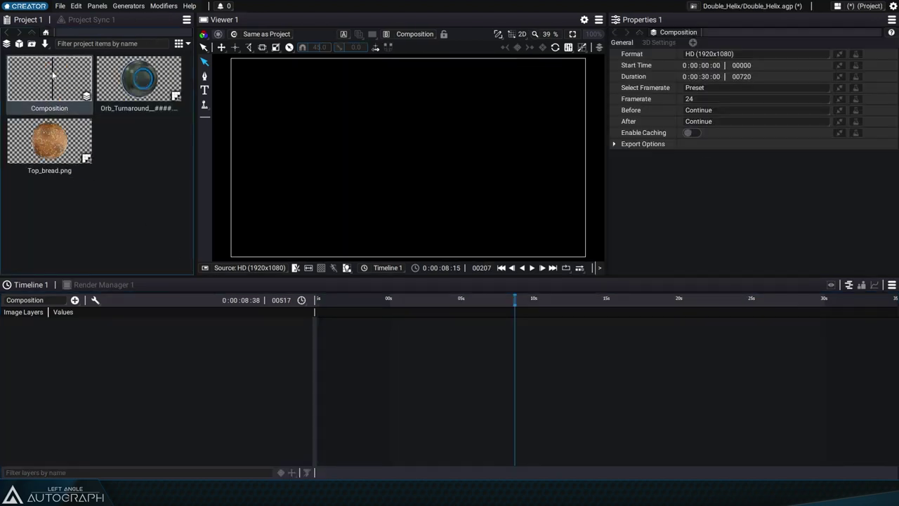
left_click_drag(165, 93, 104, 391)
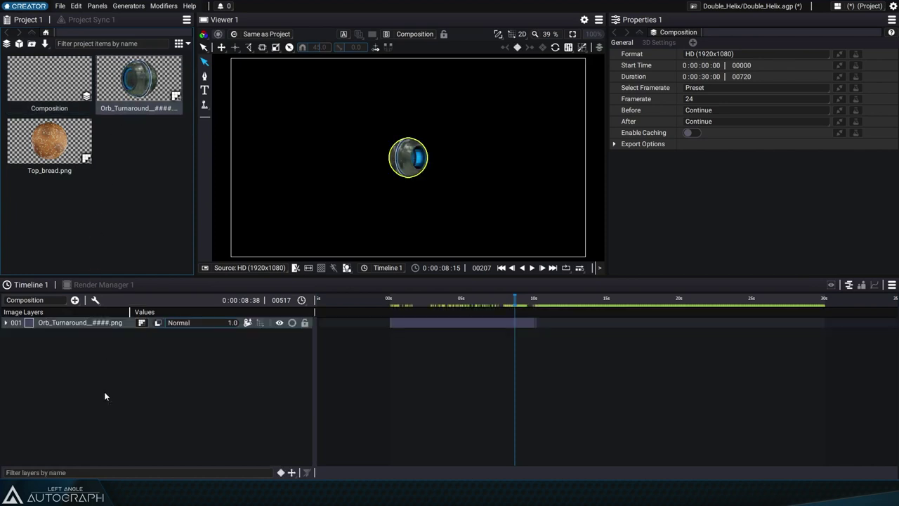
left_click(5, 322)
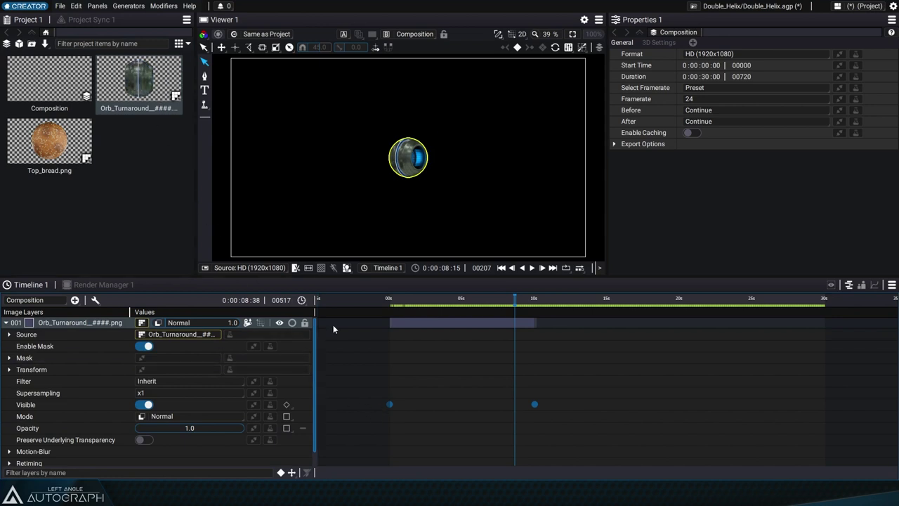
Scrub through the Orb_Turnaround layer and examine the Visible keyframes at its start and end.
left_click_drag(417, 301, 518, 308)
left_click_drag(412, 387, 374, 425)
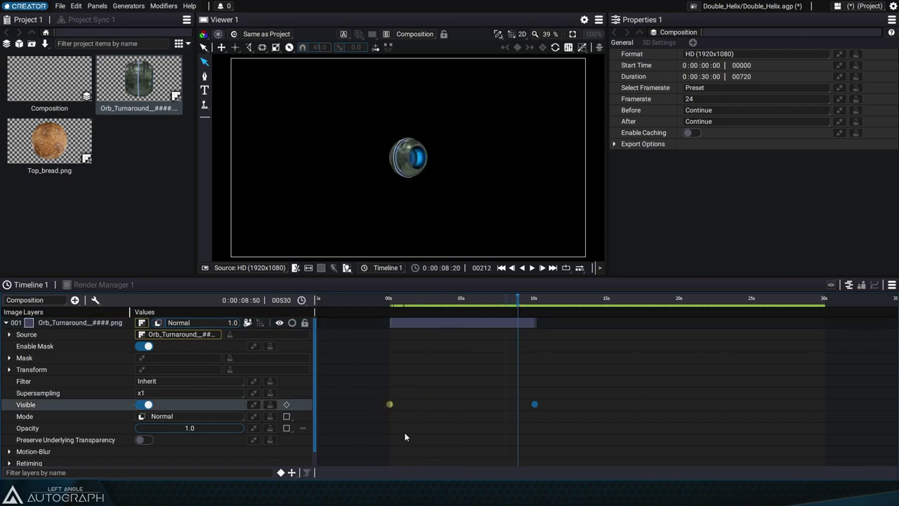
left_click_drag(506, 383, 552, 423)
mouse_move(525, 302)
left_mouse_down()
mouse_move(549, 301)
mouse_move(518, 298)
left_mouse_up()
left_click(6, 323)
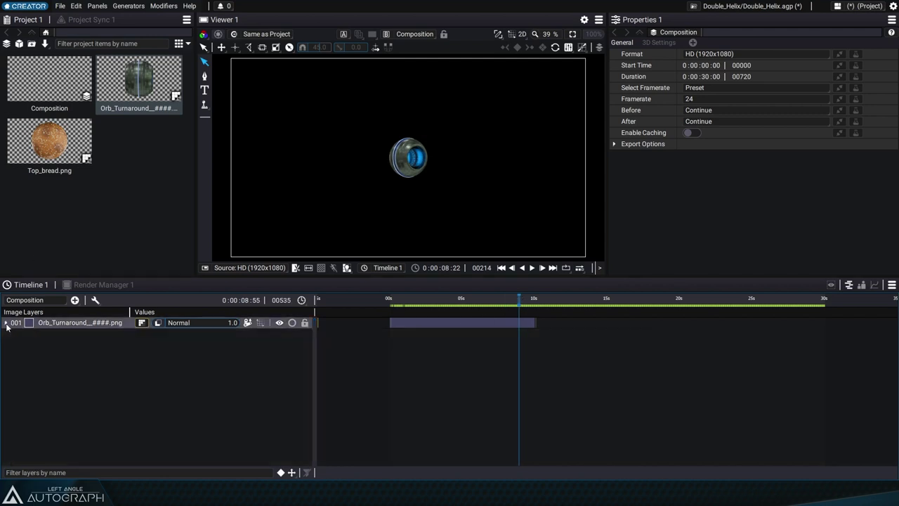
Add Top_bread.png and a Grid generator as layers above the Orb_Turnaround layer.
left_click_drag(50, 149, 67, 322)
left_click(74, 300)
left_click(116, 165)
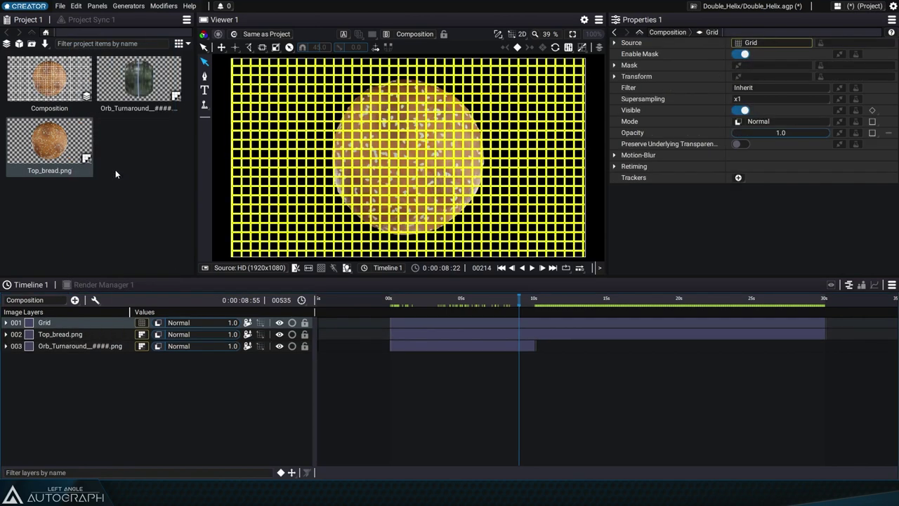
Add a Null layer above Grid and reveal the Visible keyframes of the Null, Grid and Top_bread.png layers.
left_click(75, 300)
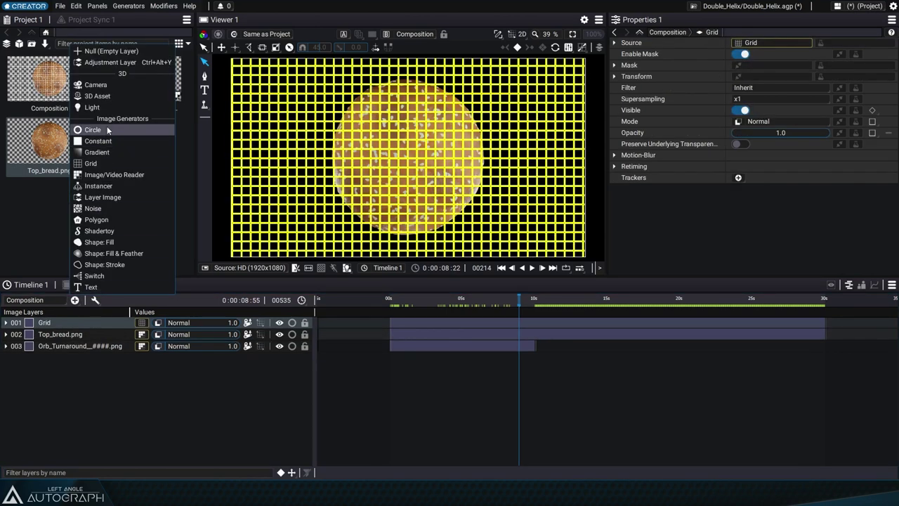
left_click(105, 51)
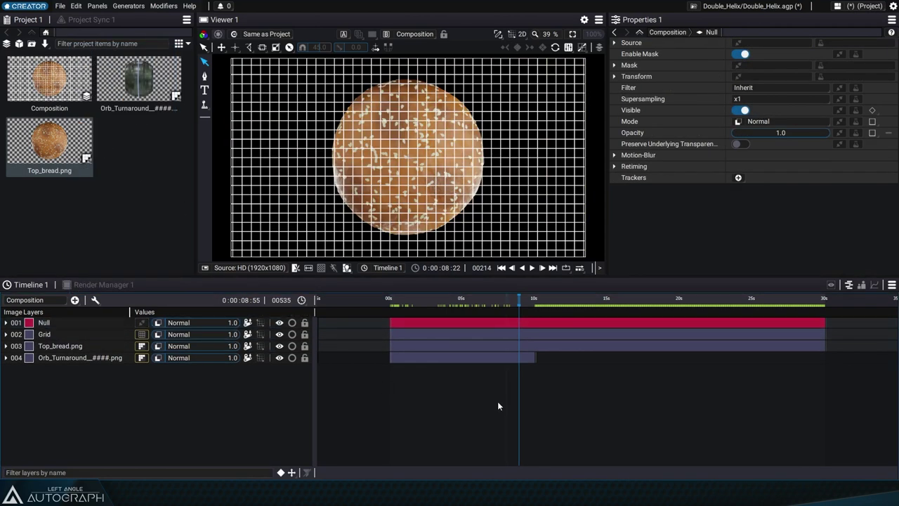
left_click(475, 347)
left_click(60, 323)
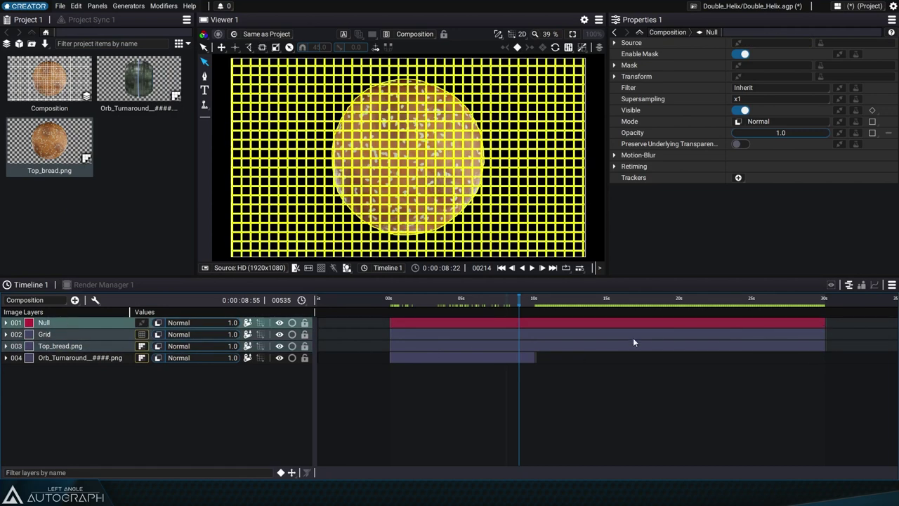
key("u")
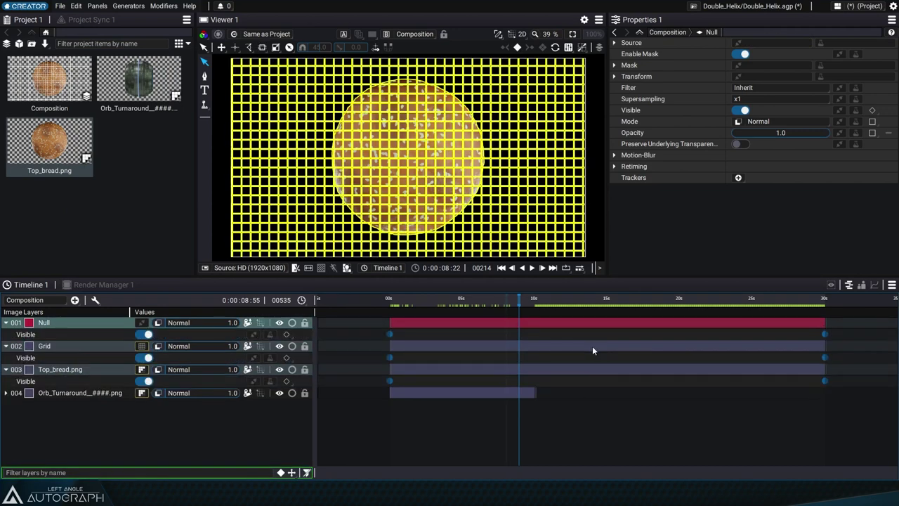
left_click(763, 415)
left_click_drag(526, 302, 558, 298)
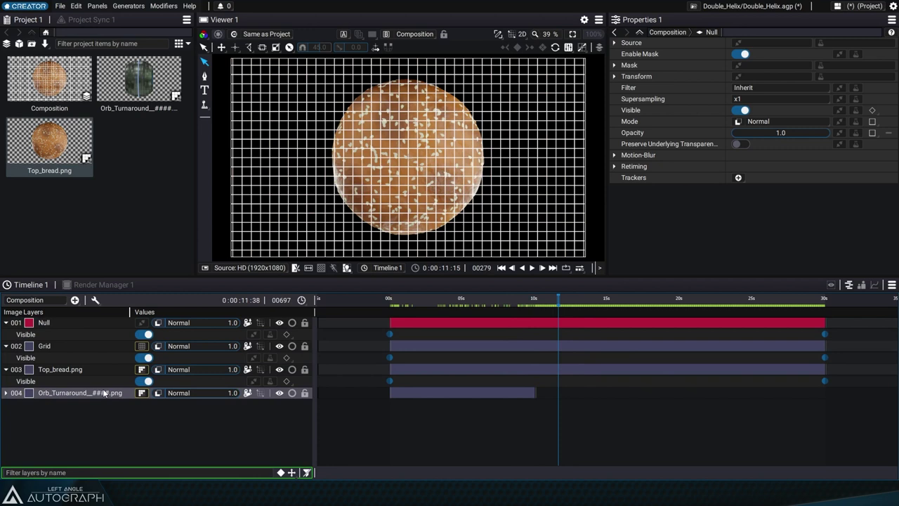
Delete the Null, Grid and Top_bread.png layers from the composition.
left_click(66, 372)
left_click(65, 323, "shift")
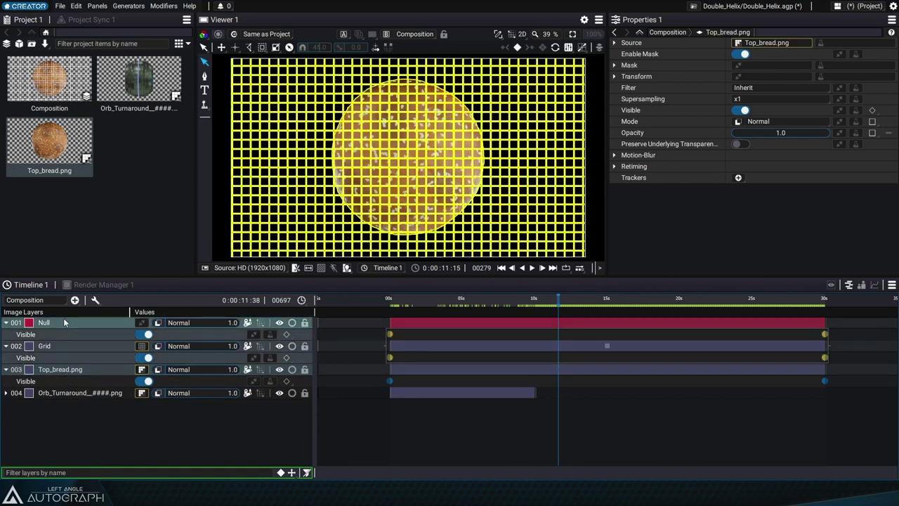
key("Delete")
Expand the Orb_Turnaround layer's properties and examine its start and end Visible keyframes while scrubbing the timeline.
left_click(476, 298)
left_click_drag(477, 298, 504, 303)
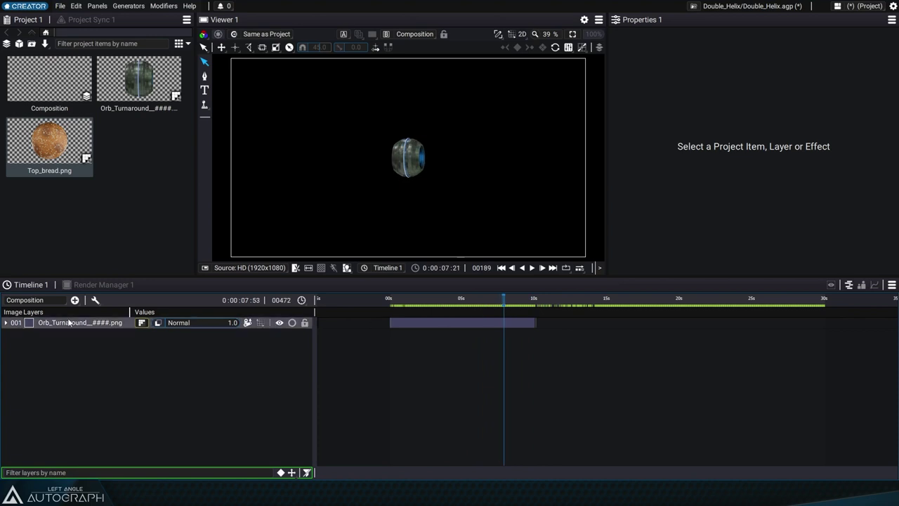
left_click(7, 322)
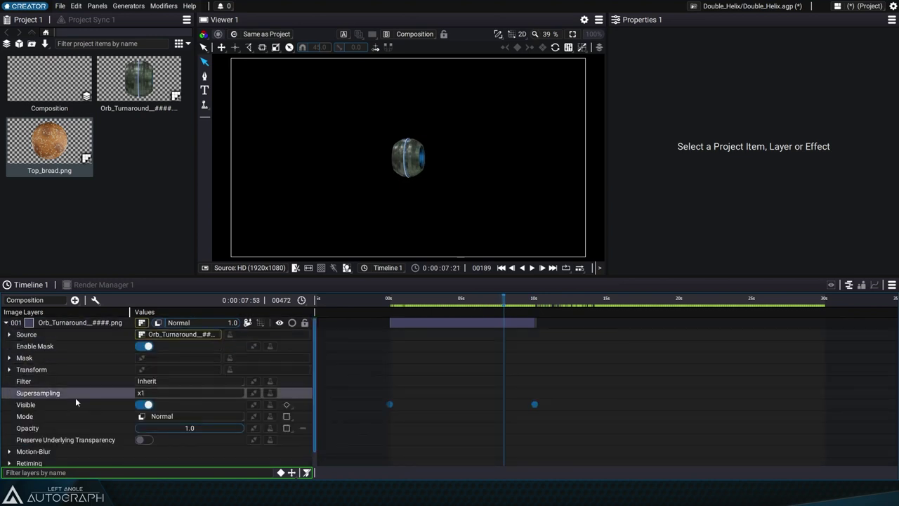
left_click_drag(411, 400, 372, 417)
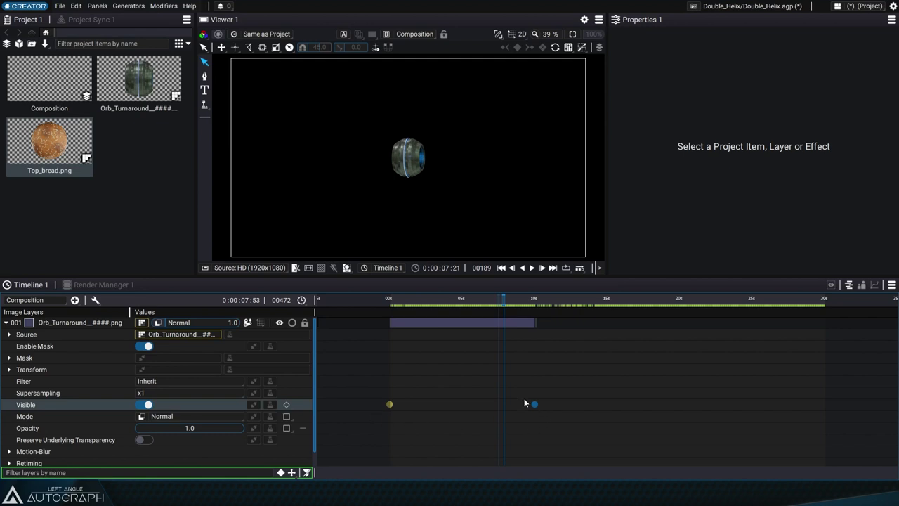
left_click_drag(525, 403, 552, 422)
left_click_drag(535, 293, 804, 307)
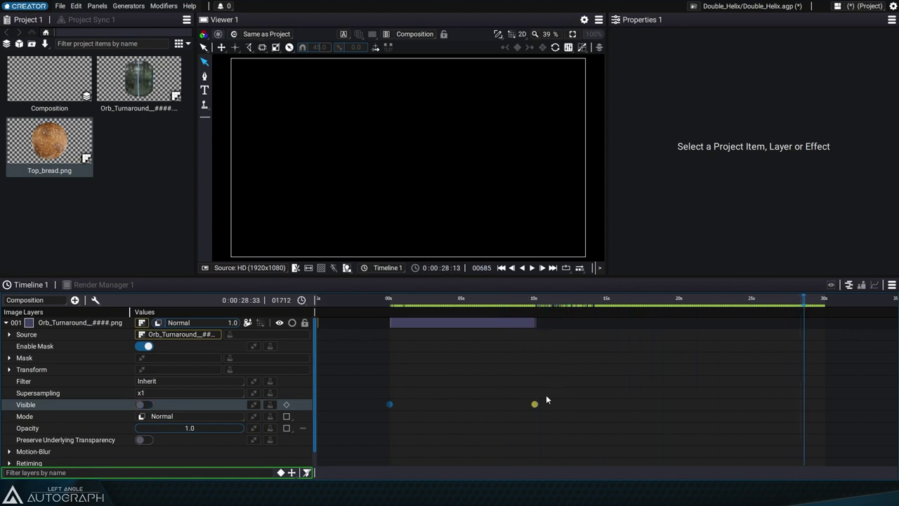
Delete the Orb_Turnaround layer's Visible keyframe at 10 s and scrub beyond the end of the sequence.
left_click_drag(546, 395, 519, 417)
key("Delete")
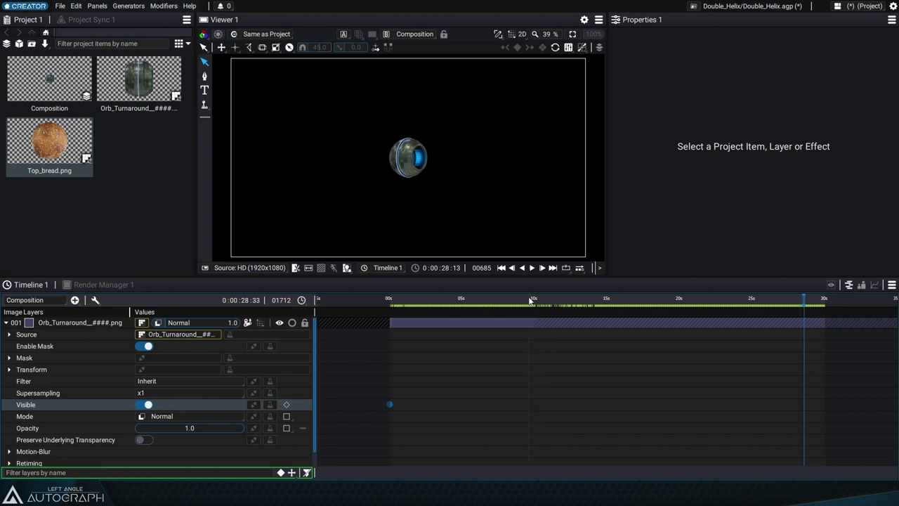
left_click_drag(444, 391, 375, 426)
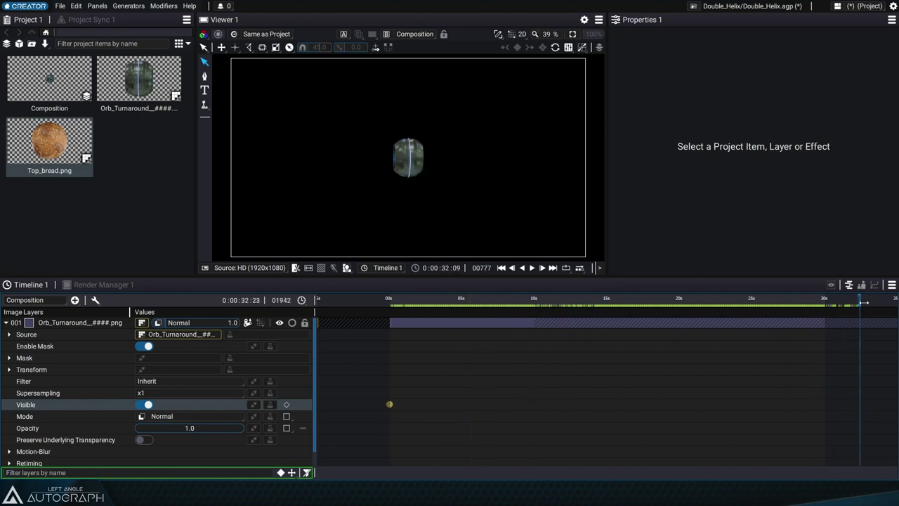
left_click_drag(869, 307, 703, 307)
Check the After options of the Orb_Turnaround source, keep Loop selected, and scrub the timeline to preview the repetition.
left_click(138, 79)
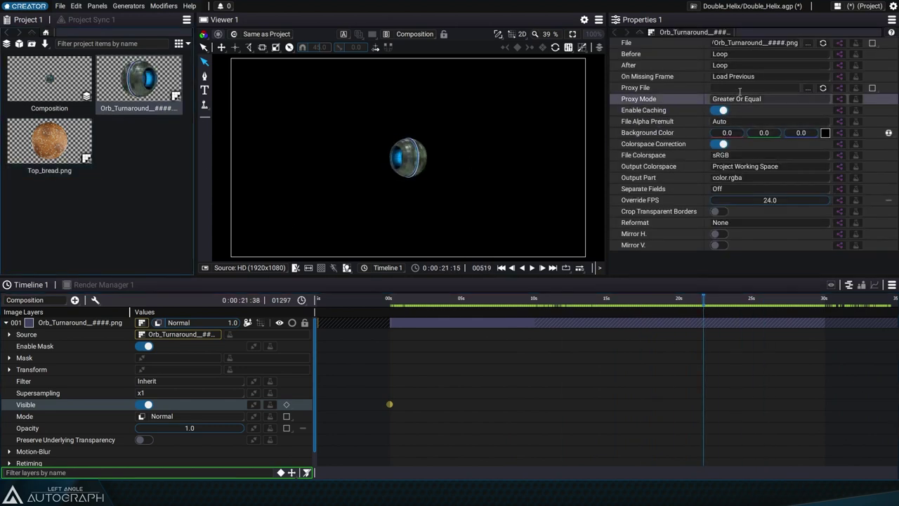
left_click(733, 67)
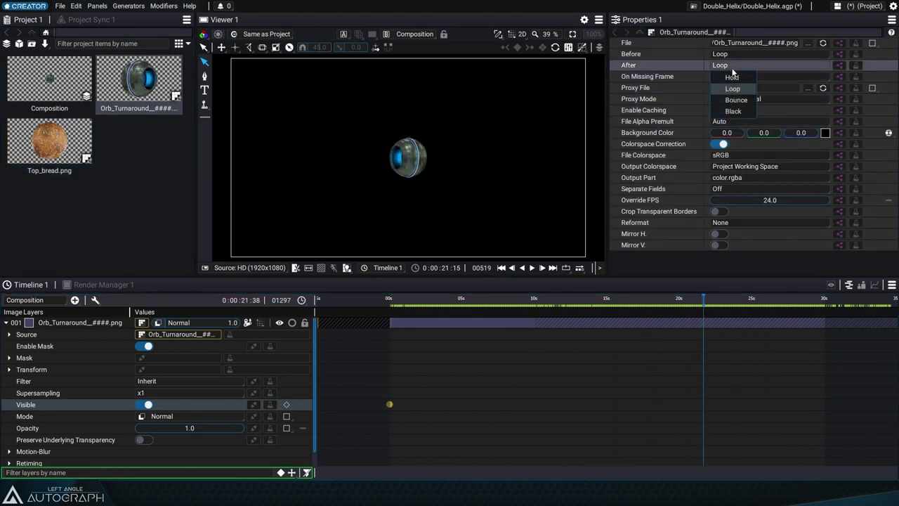
left_click(734, 89)
left_click_drag(411, 298, 762, 312)
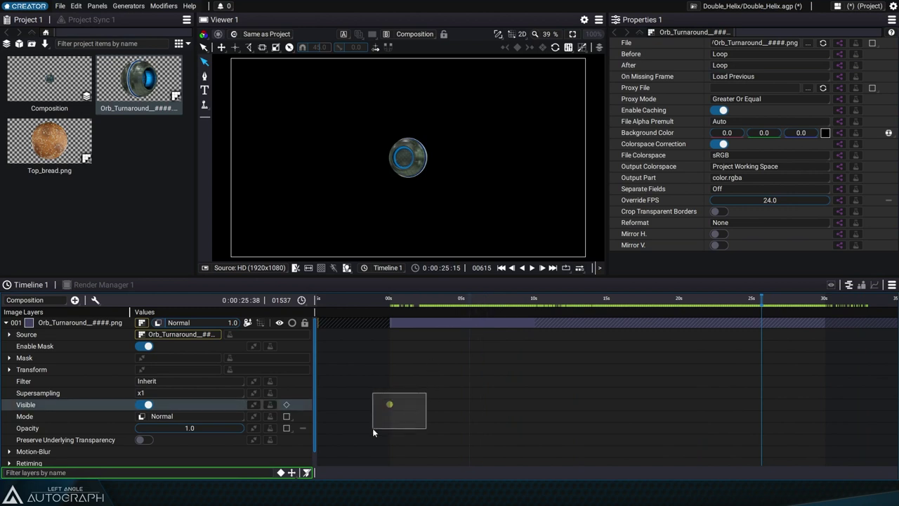
Delete the Orb_Turnaround layer's remaining Visible keyframe at its start and toggle the Visible property off and back on.
key("Delete")
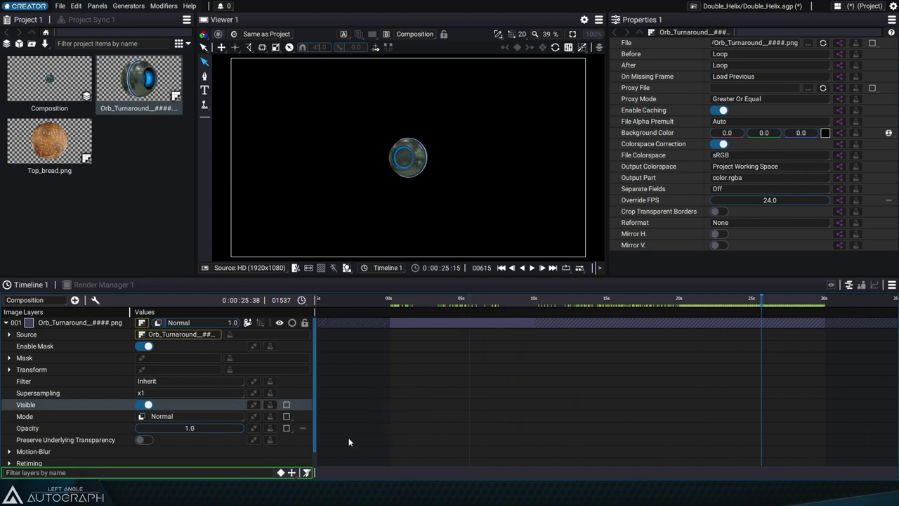
left_click(143, 407)
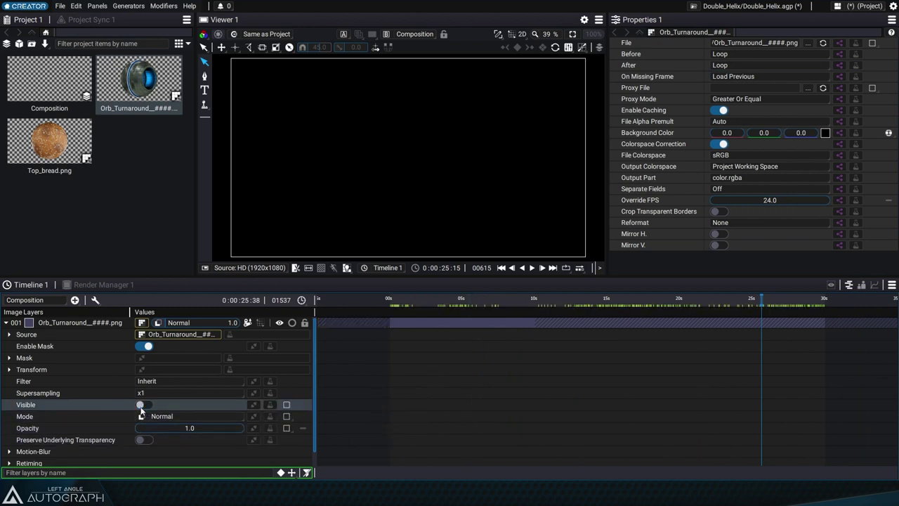
left_click(141, 406)
left_click(142, 406)
left_click(141, 407)
Scrub to 0:00:12:15 and toggle the Orb_Turnaround layer's visibility off and on from its layer row.
left_click_drag(423, 303, 572, 303)
left_click(278, 324)
left_click(279, 322)
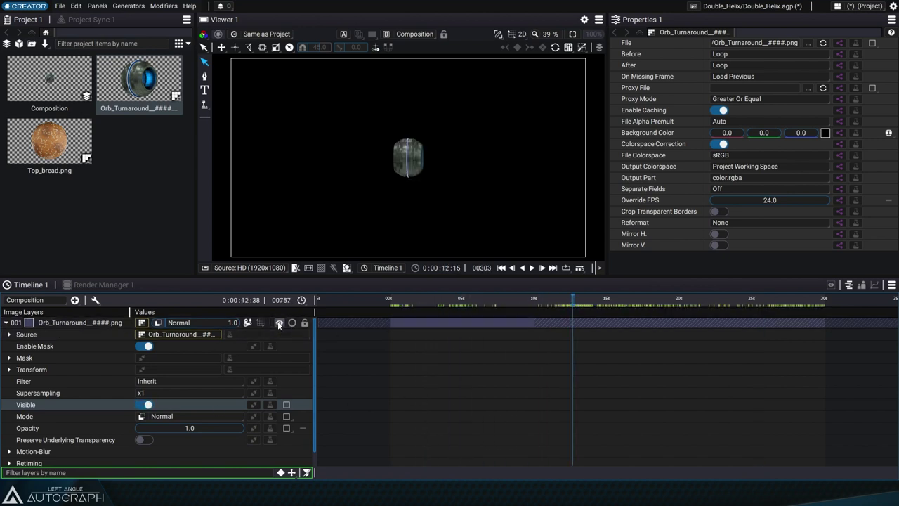
left_click(279, 323)
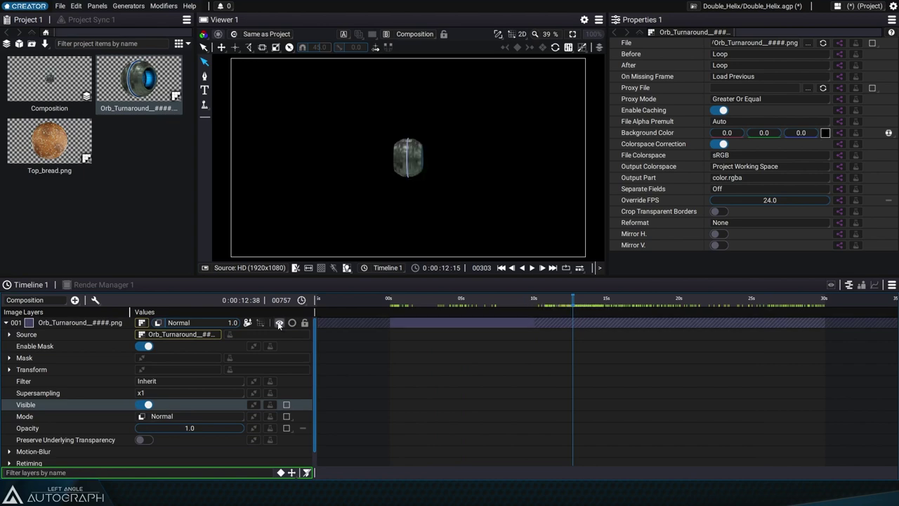